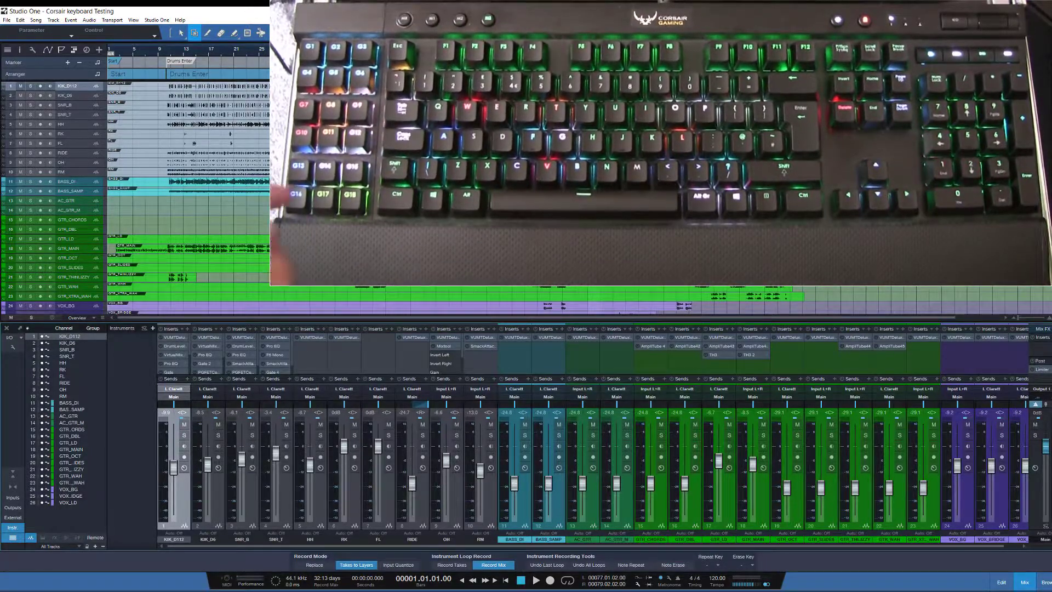
Select all the drum tracks in the mixer, from KIK_D112 through RM.
key("shift+Page_Down")
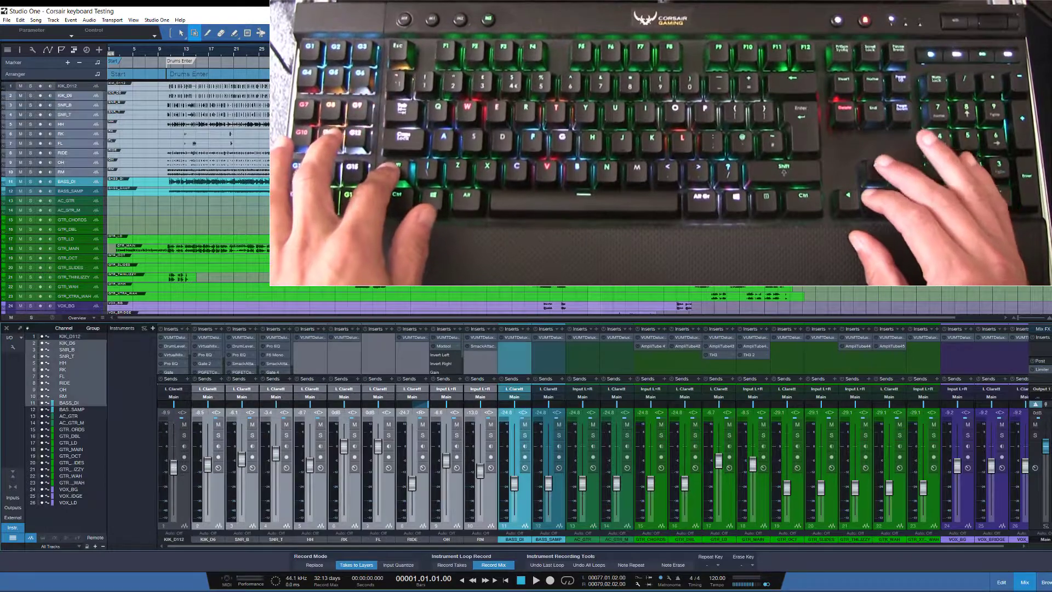
key("shift+Page_Up")
key("shift+Right")
key("shift+Right")
key("shift+Right")
key("shift+Right")
key("shift+Right")
key("shift+Right")
key("shift+Right")
key("shift+Right")
key("shift+Right")
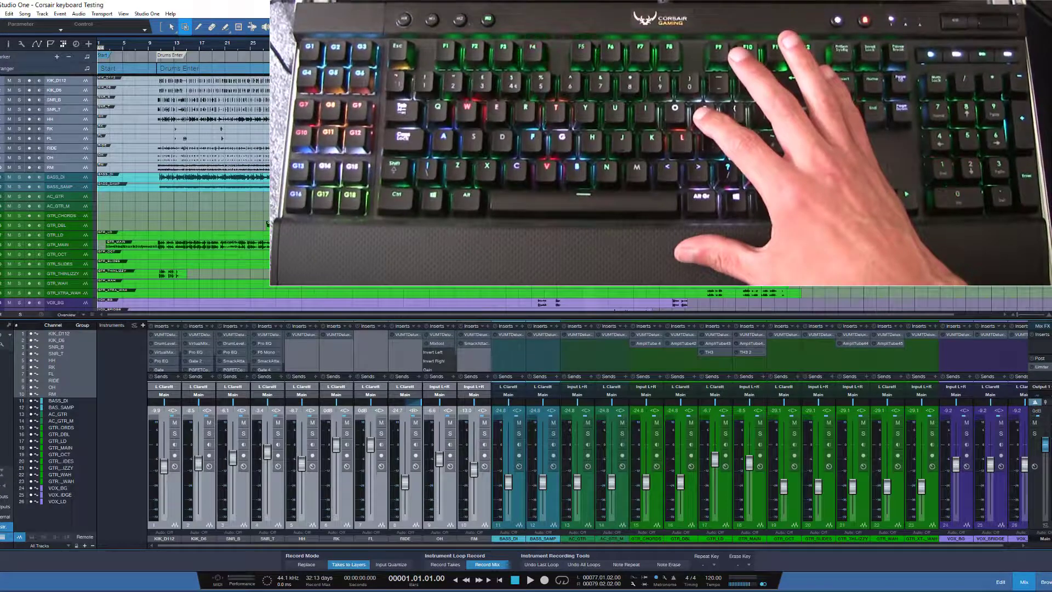
Add a new track above the drum tracks and move the track selection to KIK_D112.
key("p")
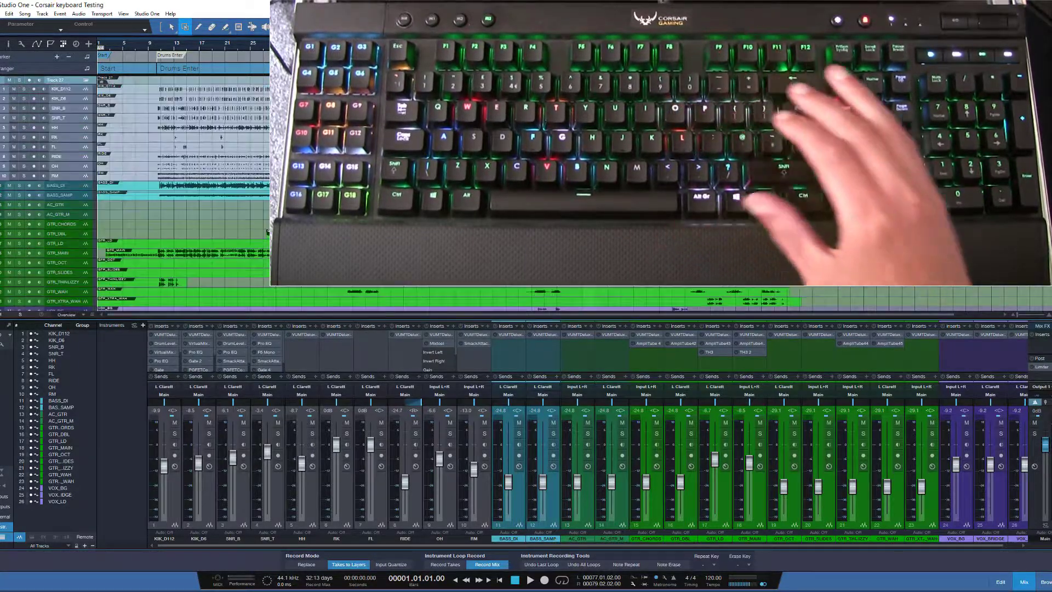
key("Up")
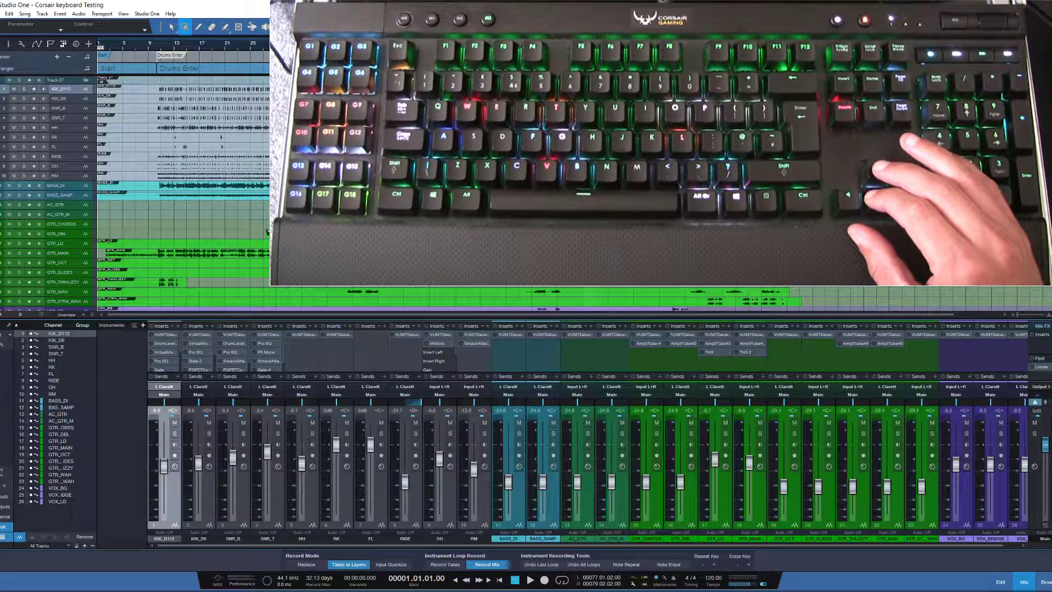
key("Up")
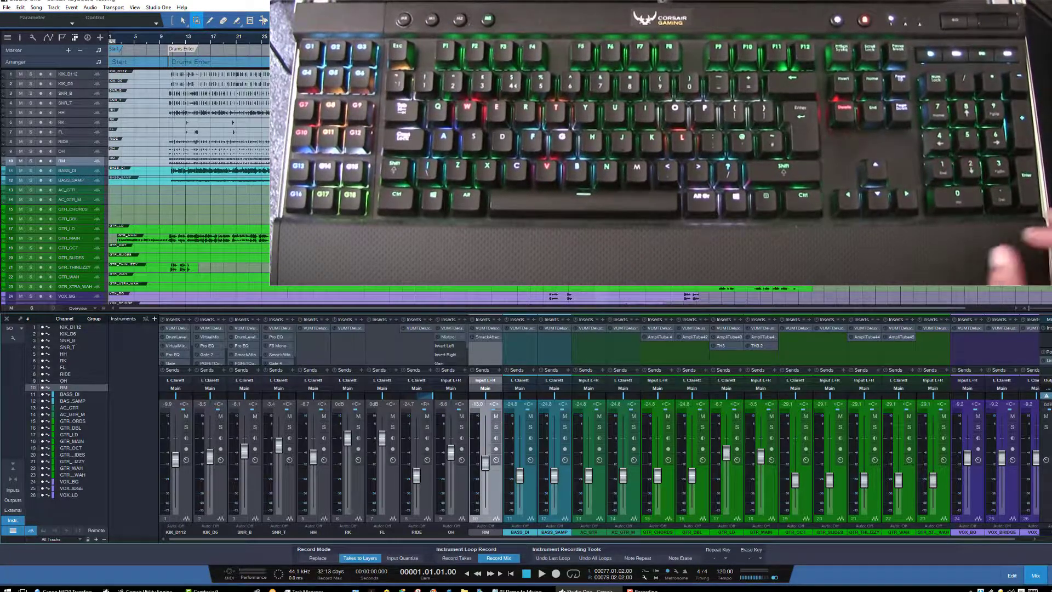
Recall the visibility scenes for all tracks, drums only, guitars only, vocals only and drums with vocals, and show all tracks again.
key("ctrl+0")
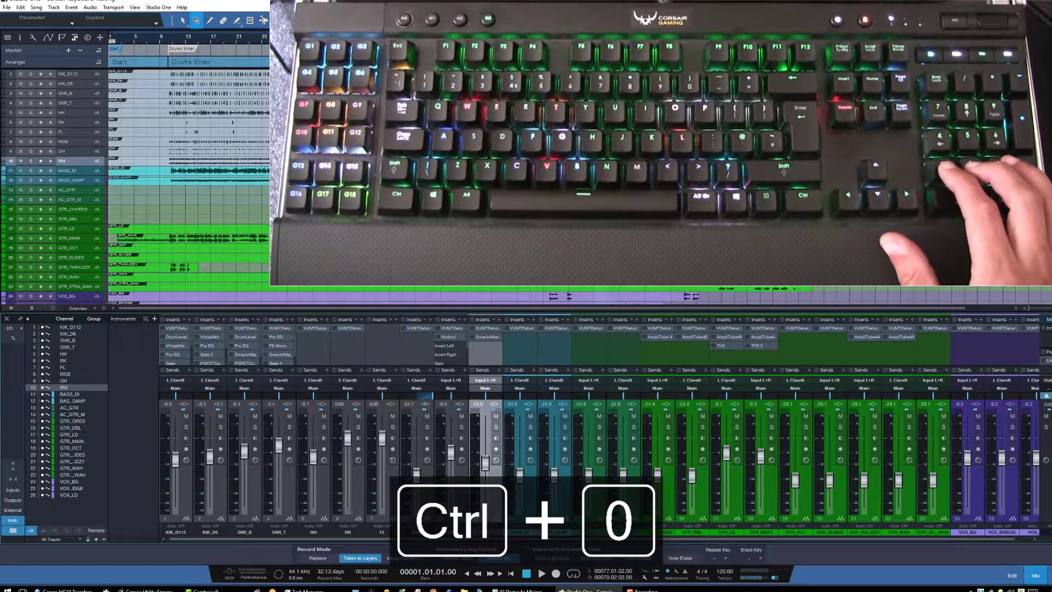
key("ctrl+1")
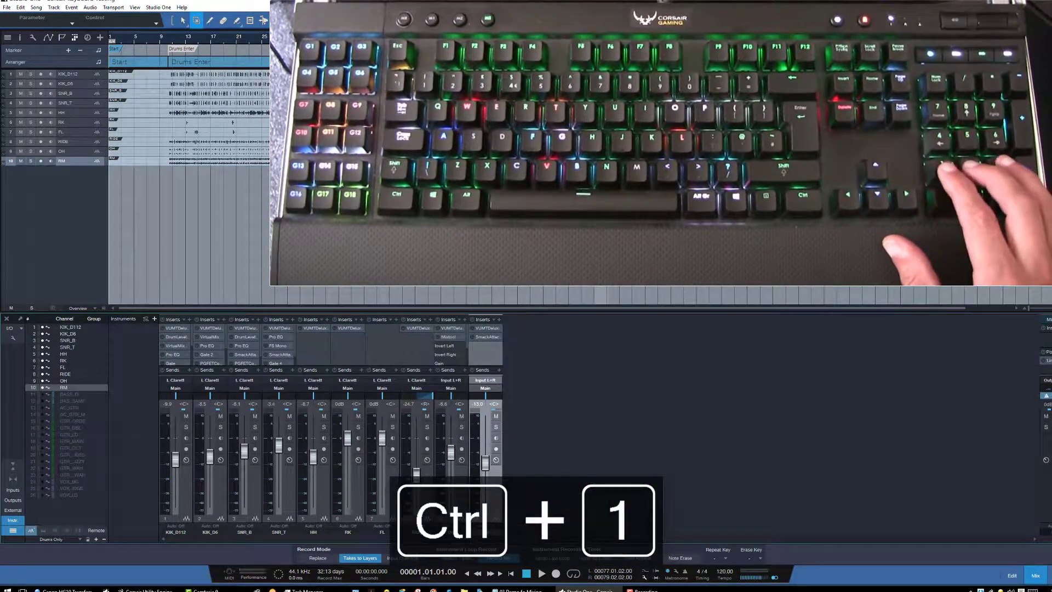
key("ctrl+2")
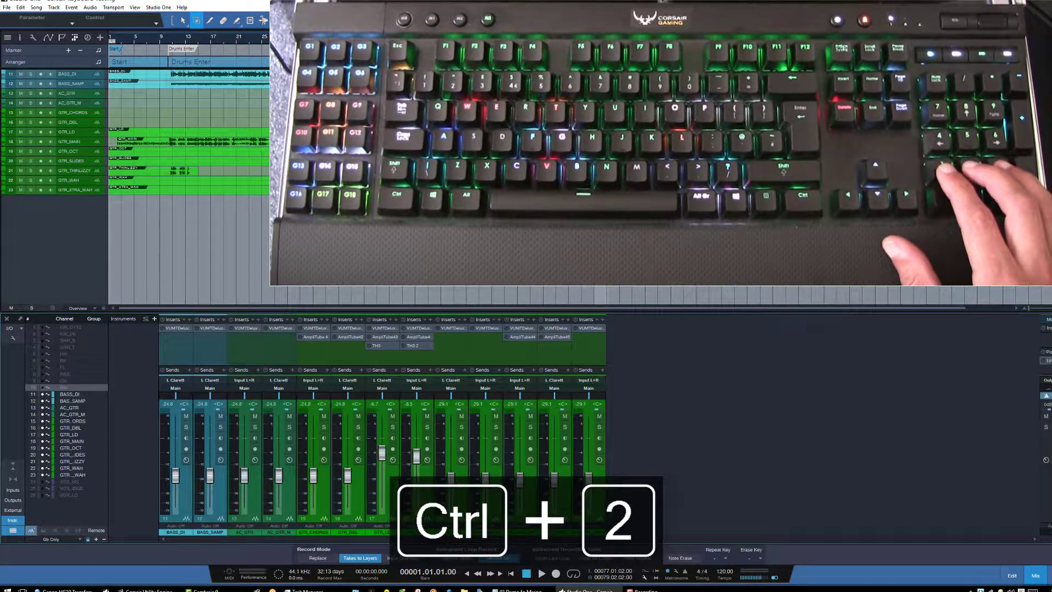
key("ctrl+3")
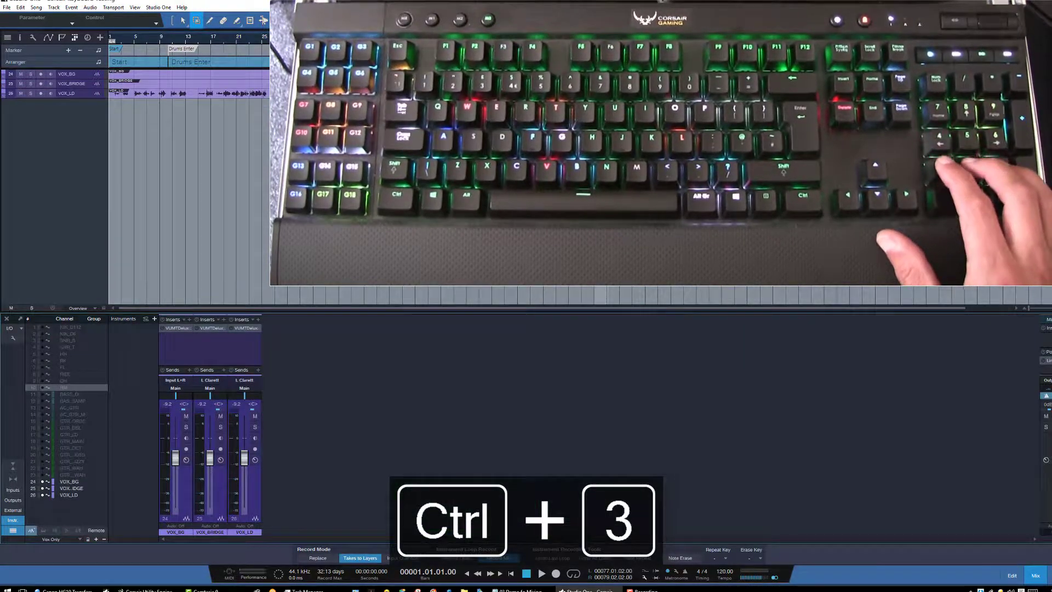
key("ctrl+4")
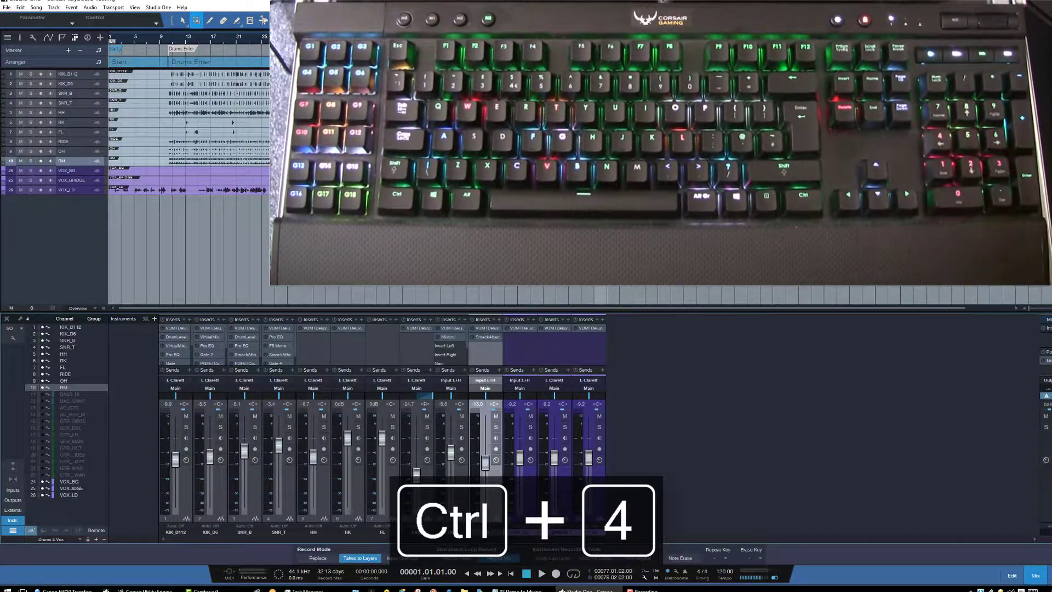
key("ctrl+0")
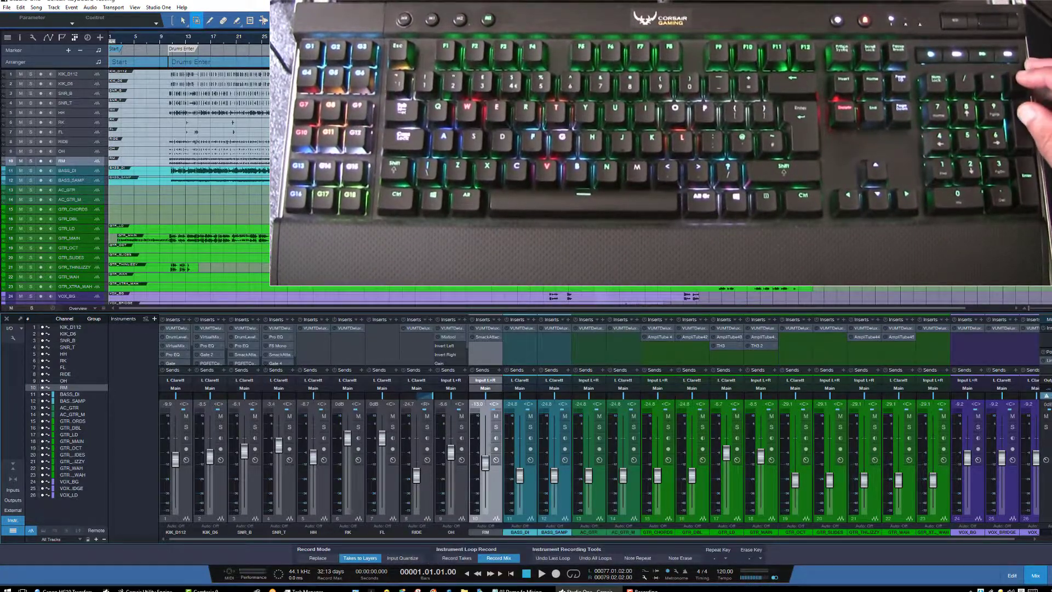
Step forwards and backwards through the saved track visibility scenes and return to the one showing all tracks.
key("alt+bracketleft")
key("alt+bracketright")
key("alt+bracketright")
key("alt+bracketright")
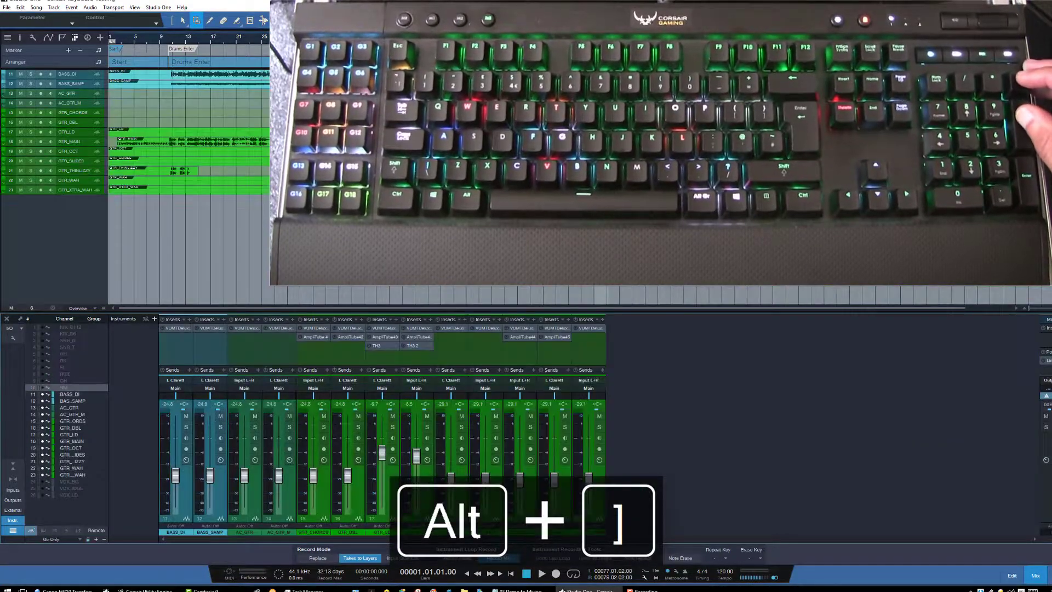
key("alt+bracketright")
key("alt+bracketleft")
key("alt+bracketleft")
key("alt+bracketleft")
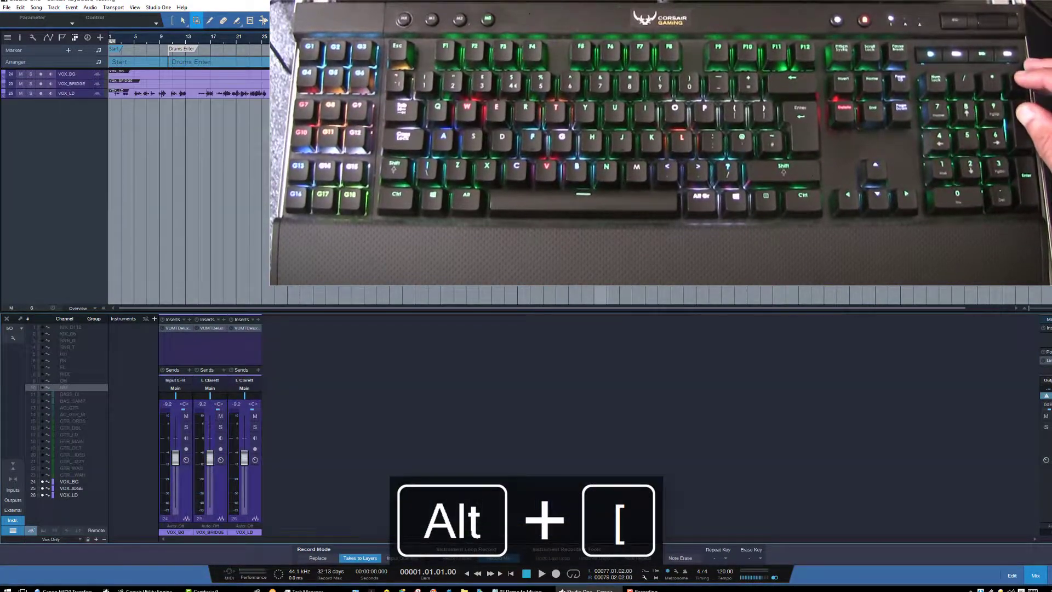
key("alt+bracketleft")
key("alt+bracketright")
key("alt+bracketright")
key("alt+bracketright")
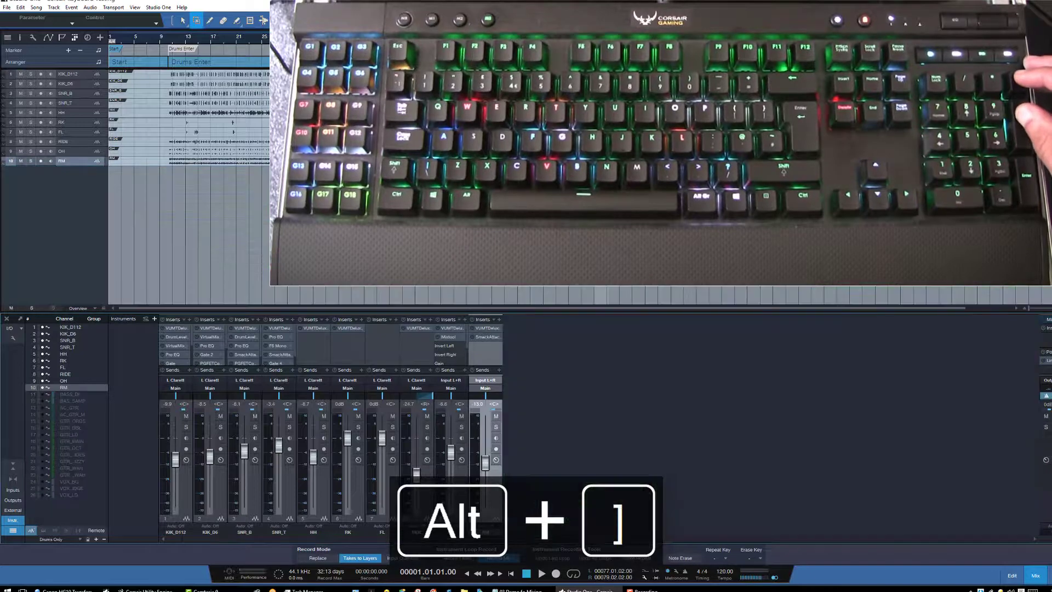
key("alt+bracketleft")
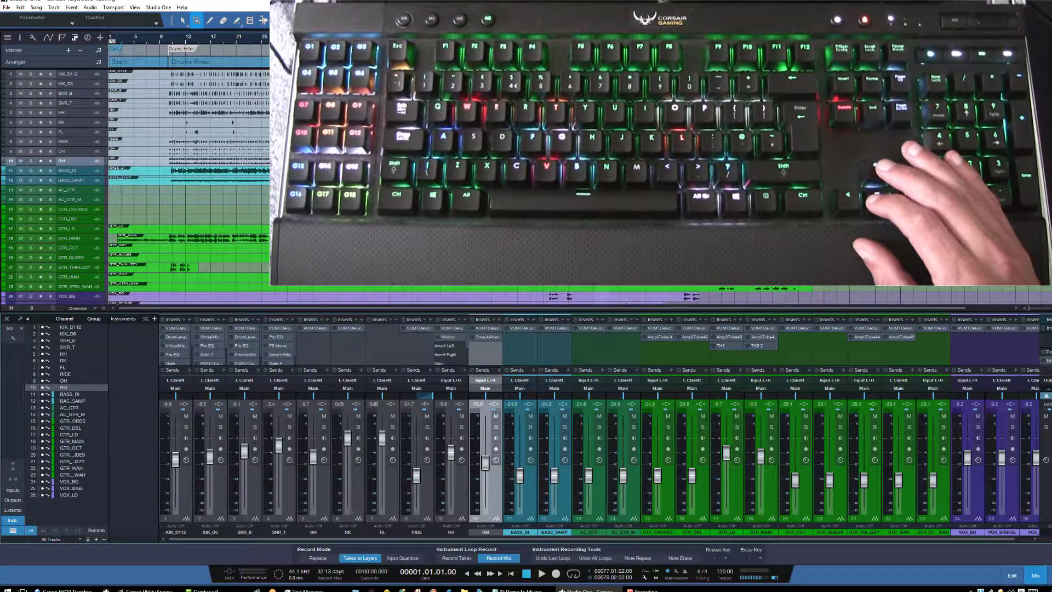
Select the kick tracks KIK_D112 and KIK_D6 and add a VCA channel controlling both of them.
key("Down")
key("Up")
key("Up")
key("Up")
key("Up")
key("Up")
key("Up")
key("Up")
key("Up")
key("Up")
key("Up")
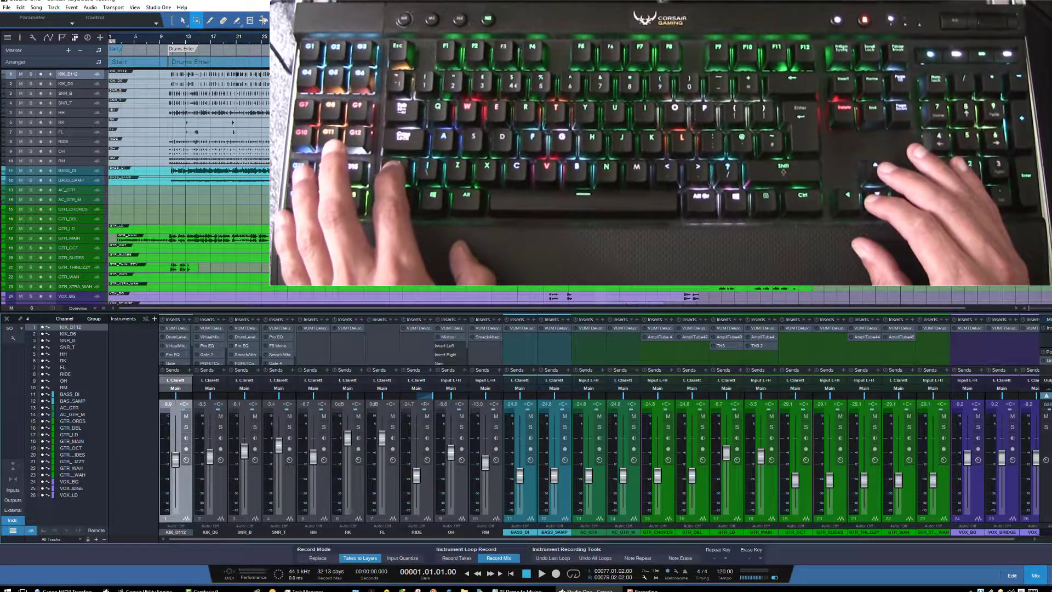
key("shift+Down")
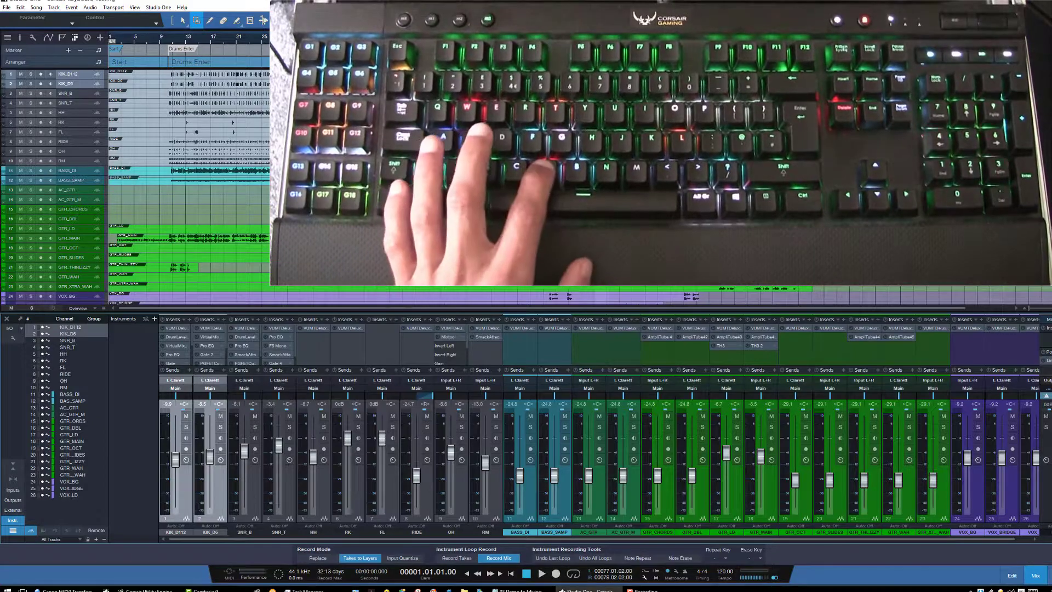
key("alt+u")
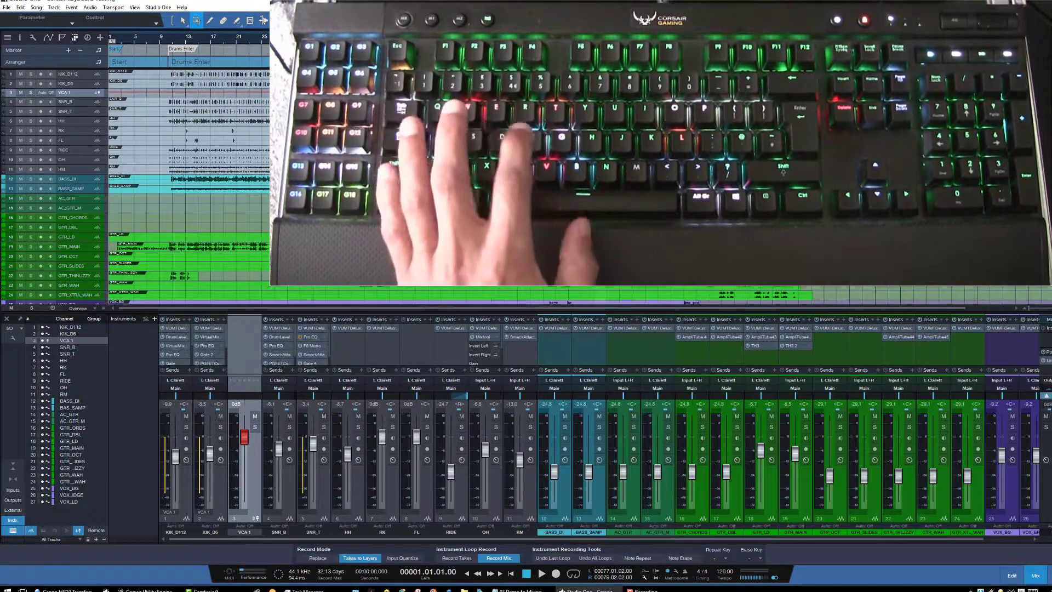
Open the insert effects of the SNR_B track and view its plug-ins one after another, from VUMT Deluxe to Smack Attack and beyond.
key("ctrl+shift+b")
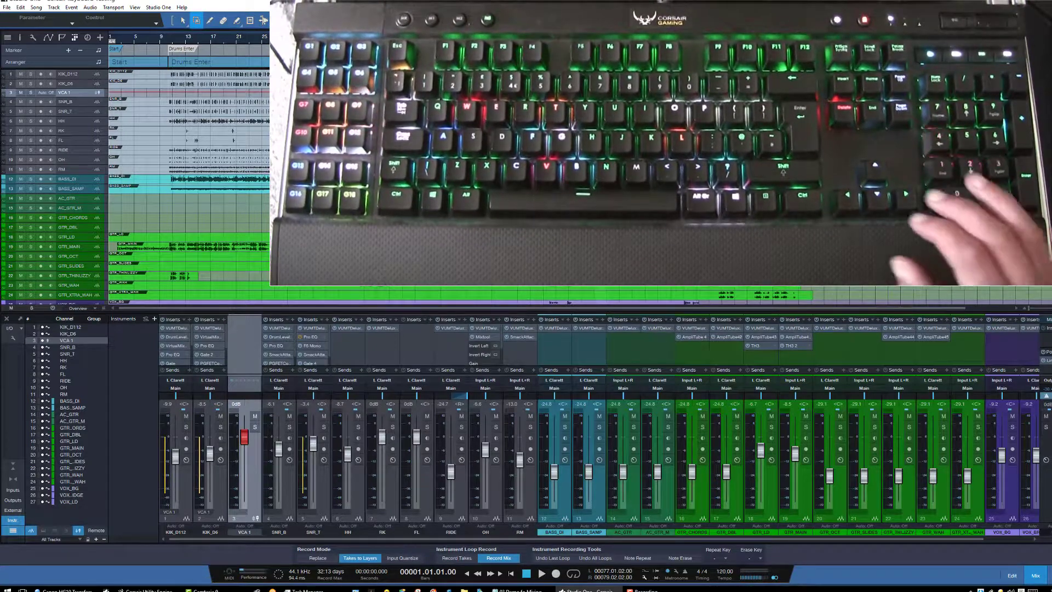
key("Down")
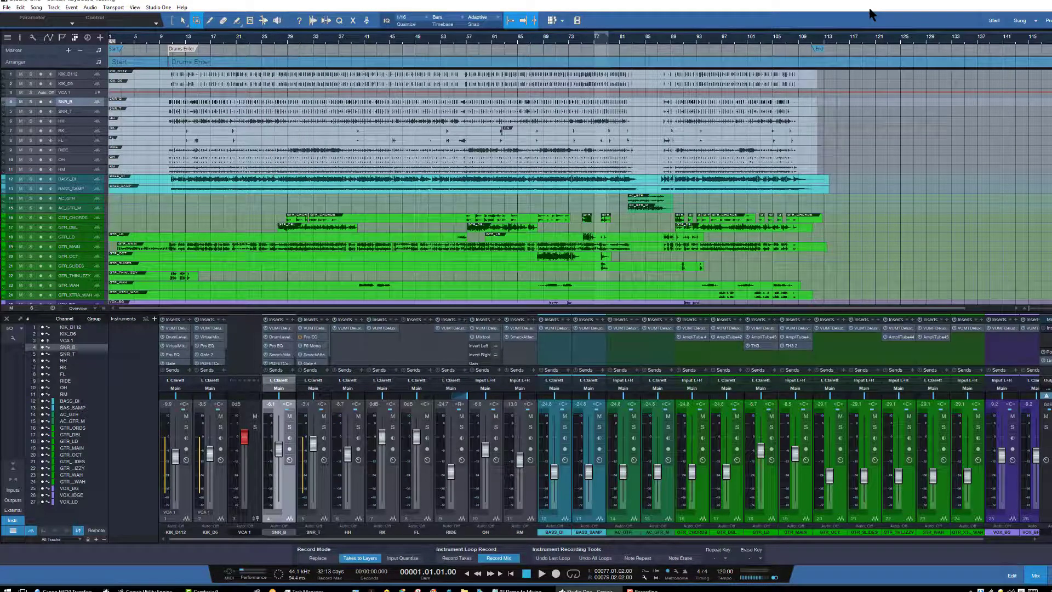
key("F11")
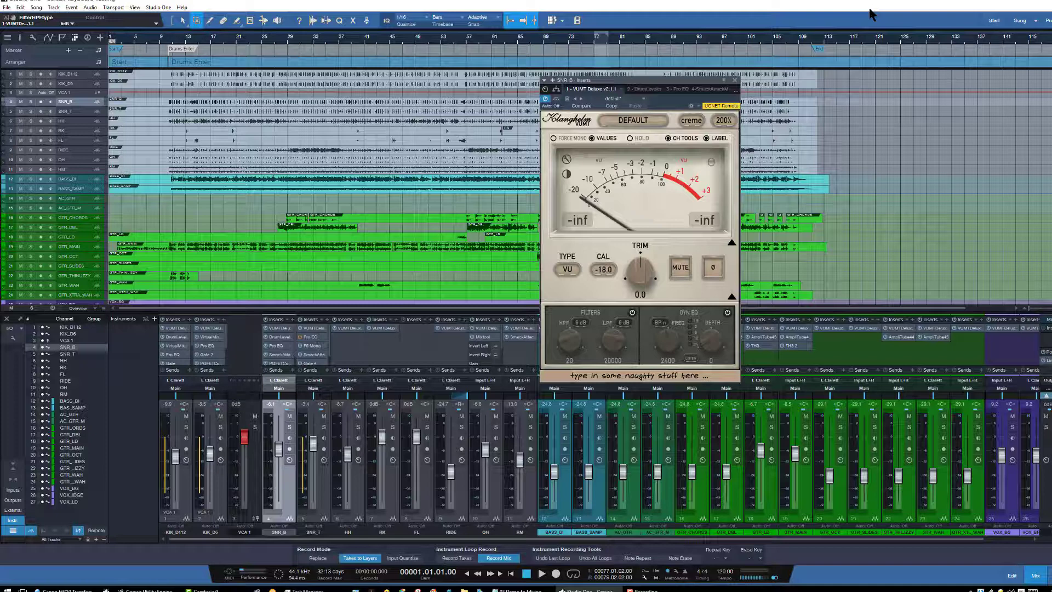
key("ctrl+Page_Down")
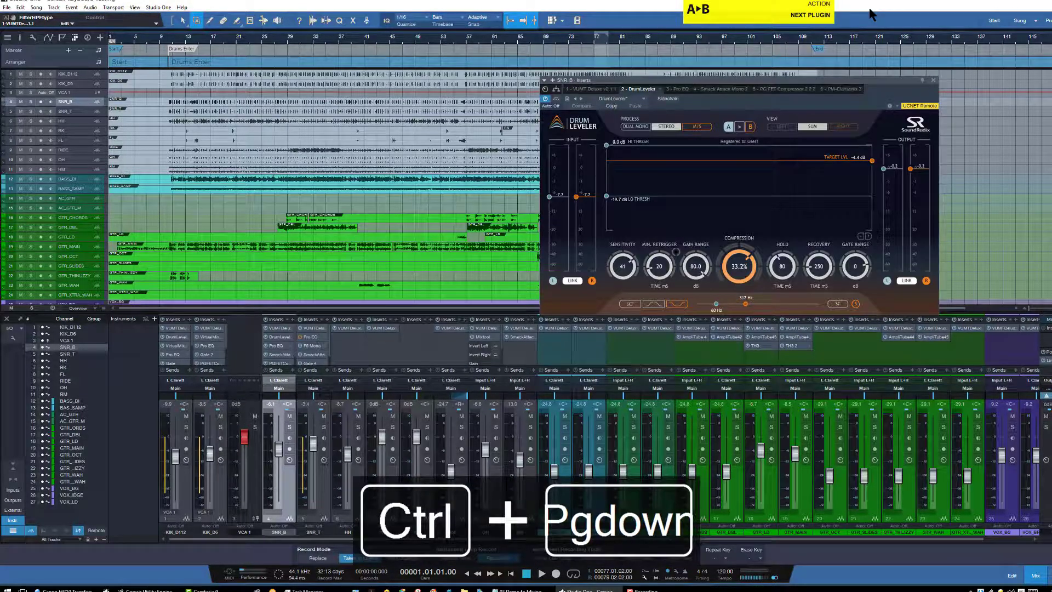
key("ctrl+Page_Down")
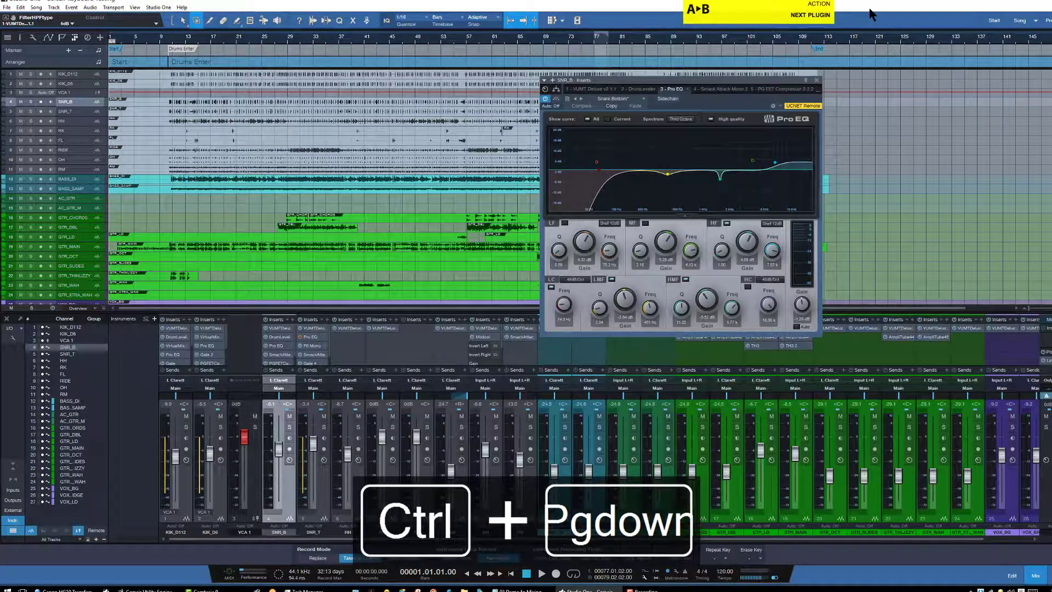
key("ctrl+Page_Down")
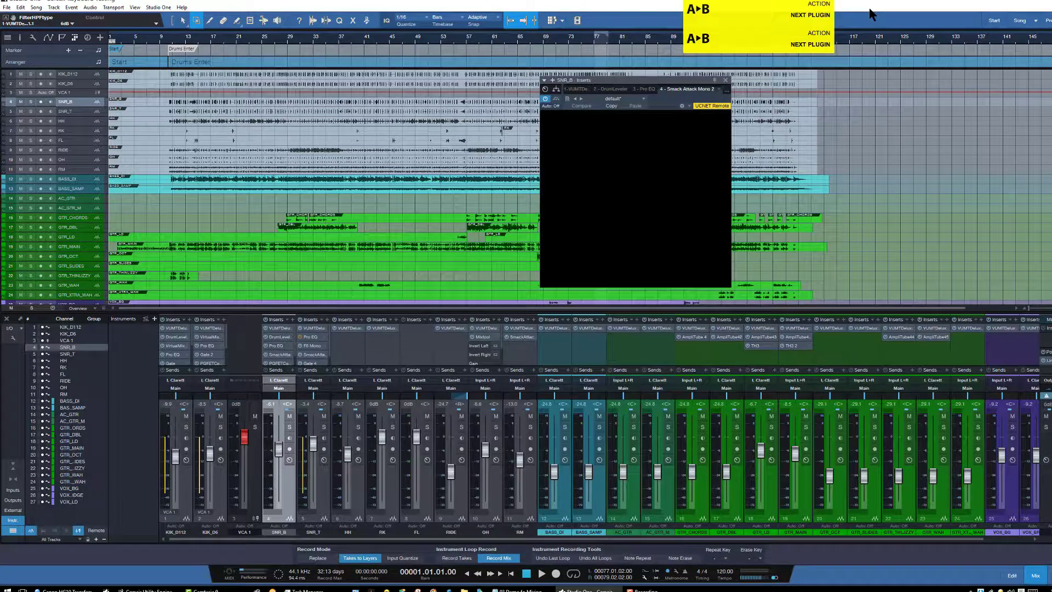
key("ctrl+Page_Down")
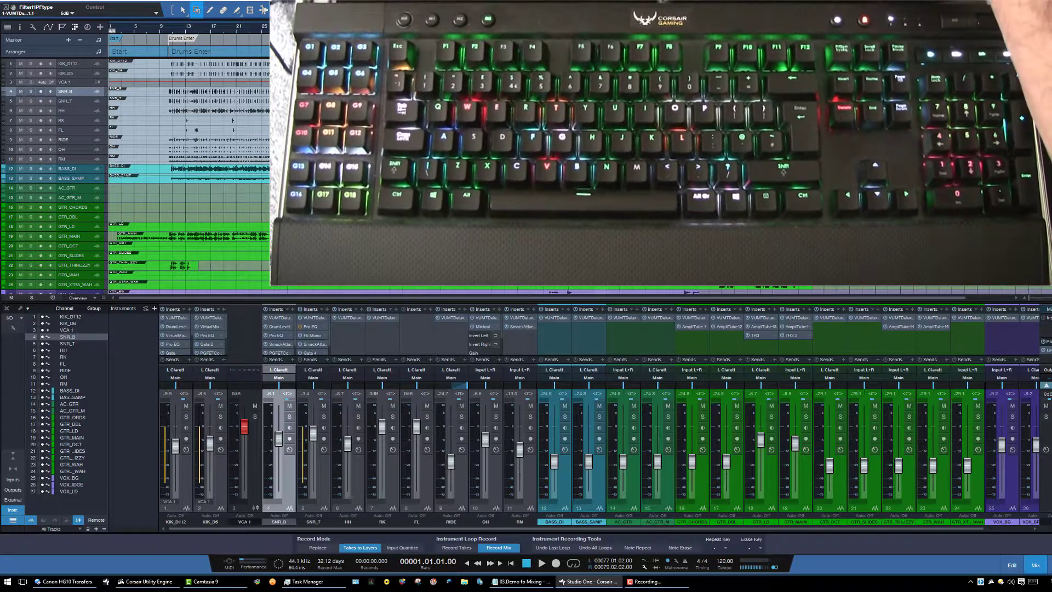
Select the AC_GTR_M channel and switch its automation mode through Read, Touch, Latch and Write, and back to Off.
left_click(660, 346)
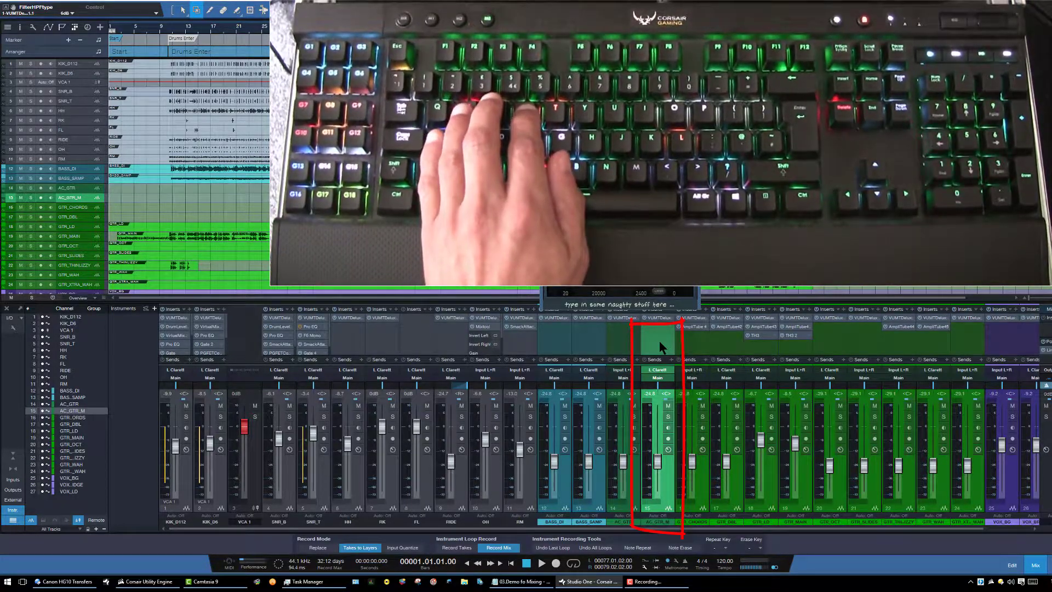
key("shift+alt+r")
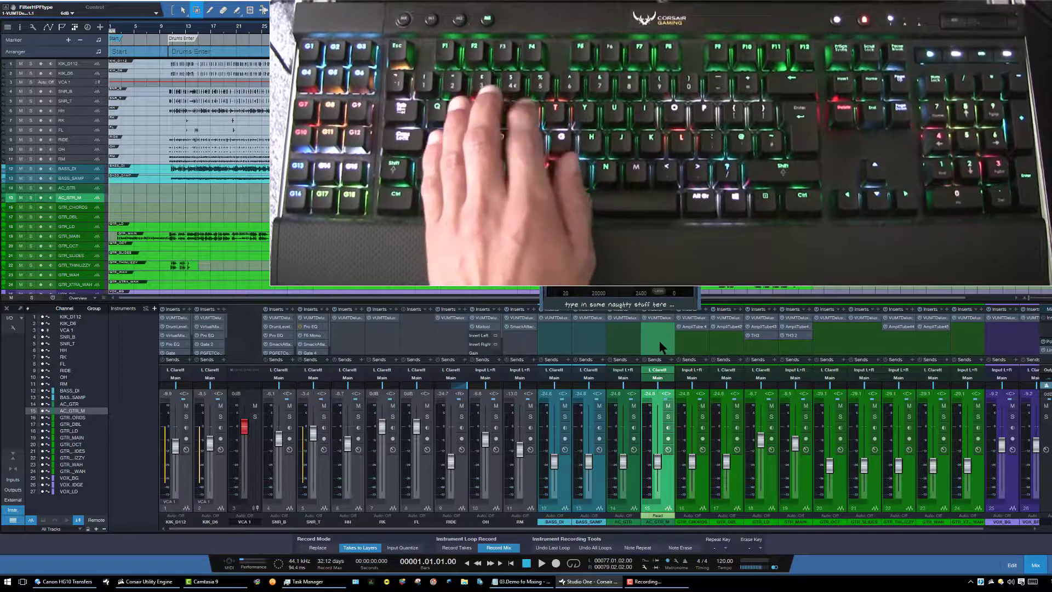
key("shift+alt+y")
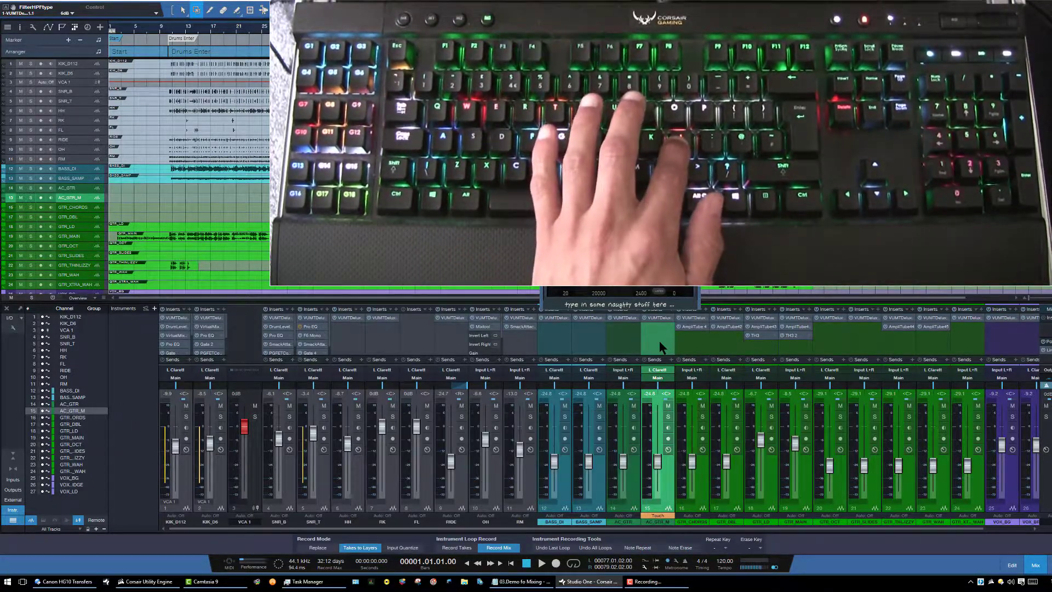
key("shift+alt+y")
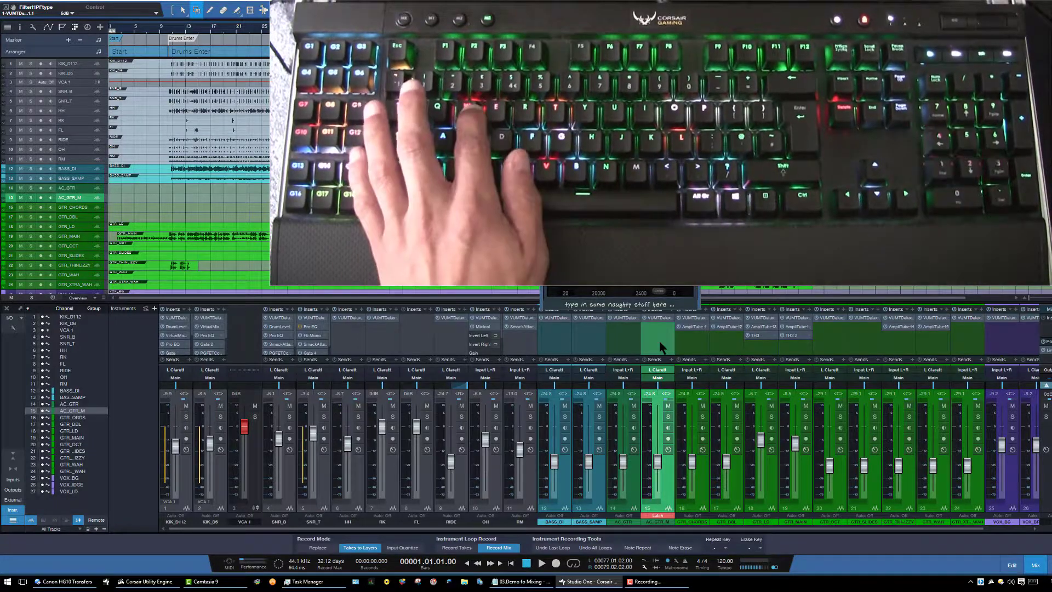
key("ctrl+shift+w")
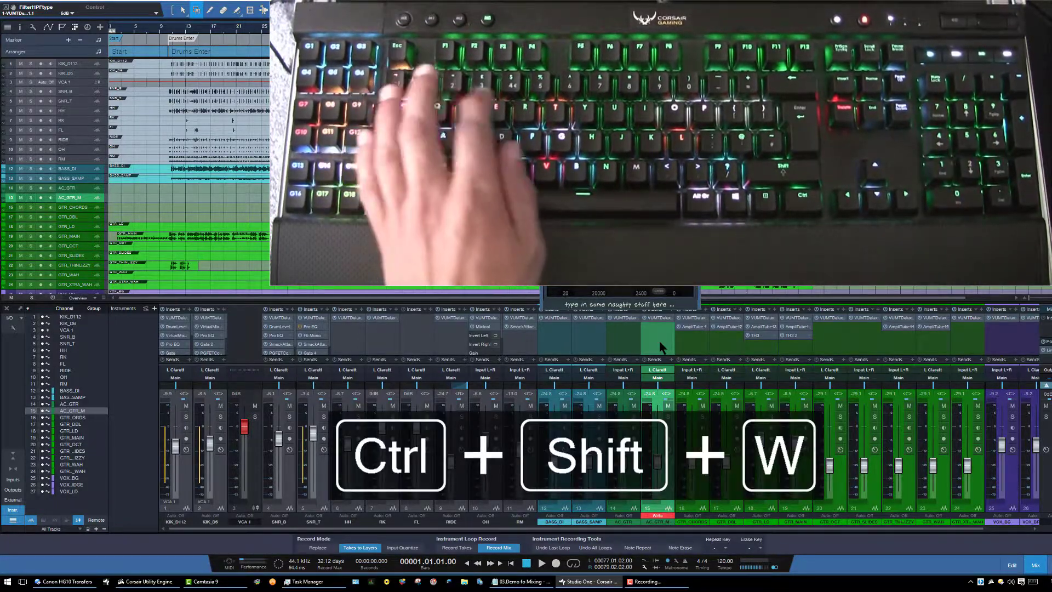
key("shift+alt+r")
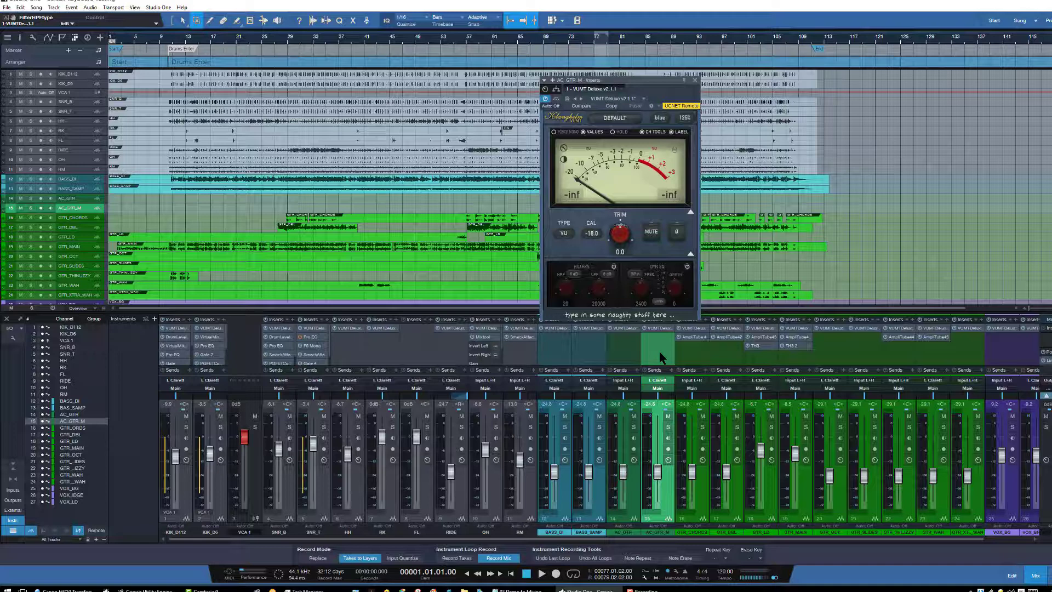
View the Export Mixdown options and the Export Stems options, closing each dialog without exporting.
key("ctrl+e")
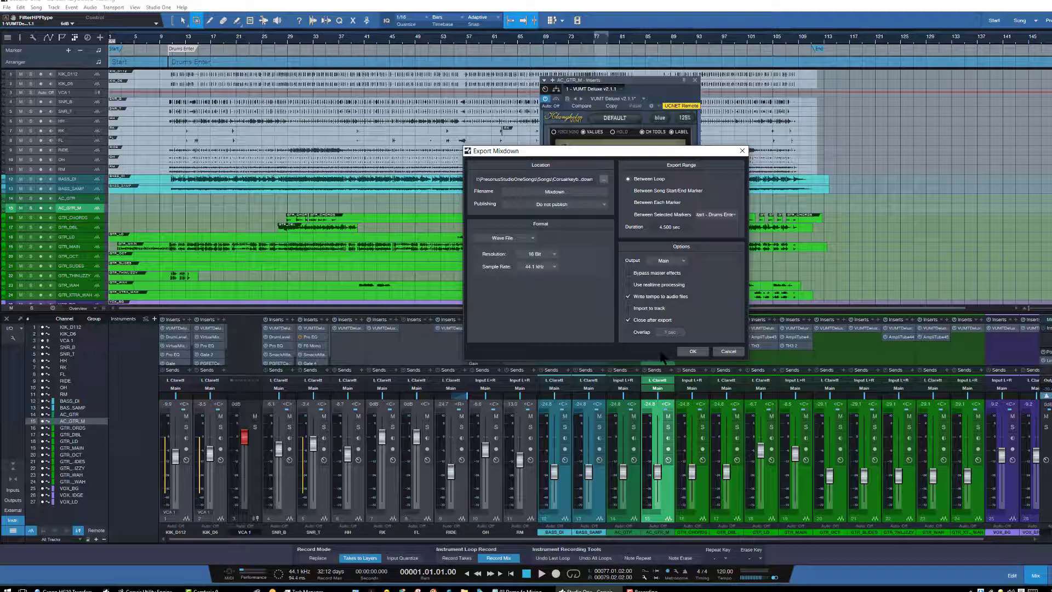
key("Escape")
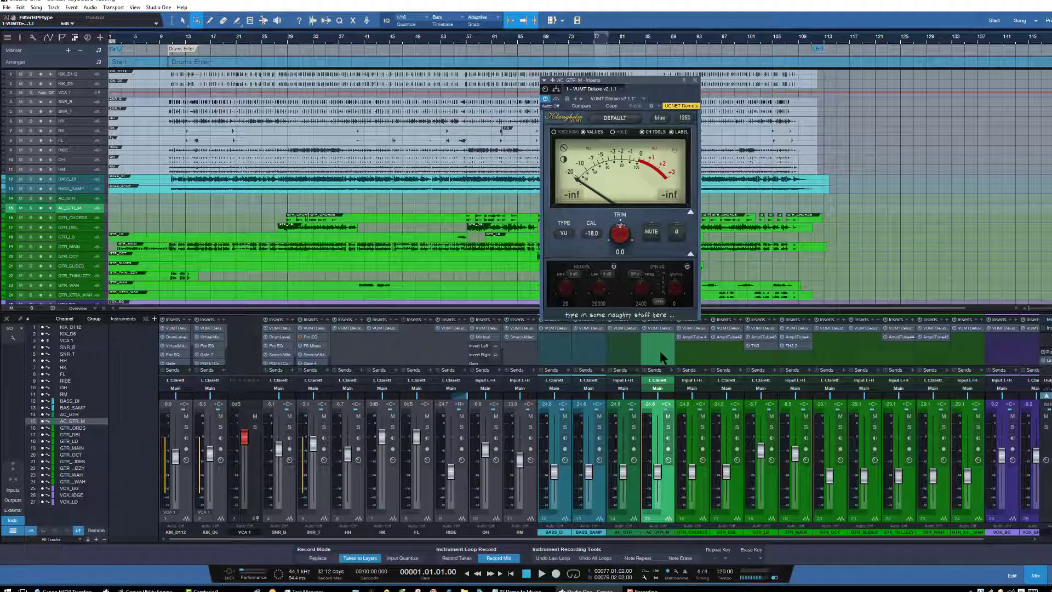
key("ctrl+shift+e")
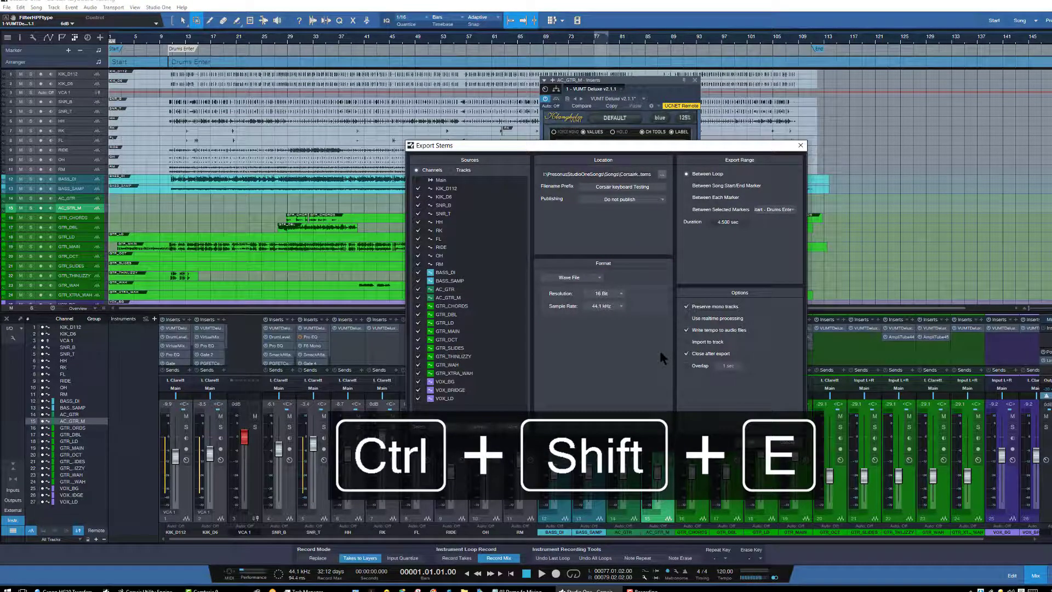
key("Escape")
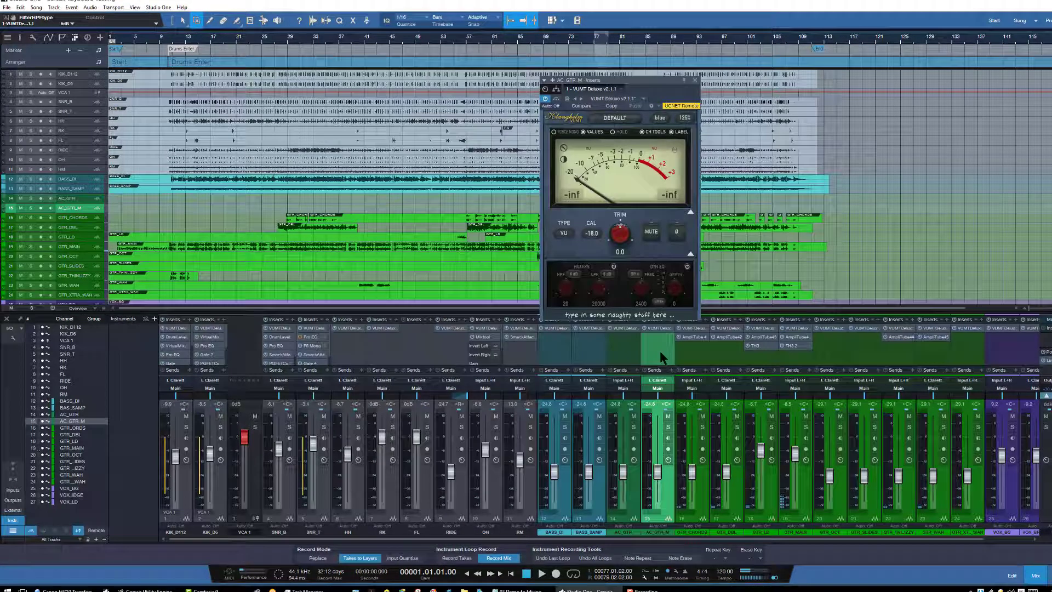